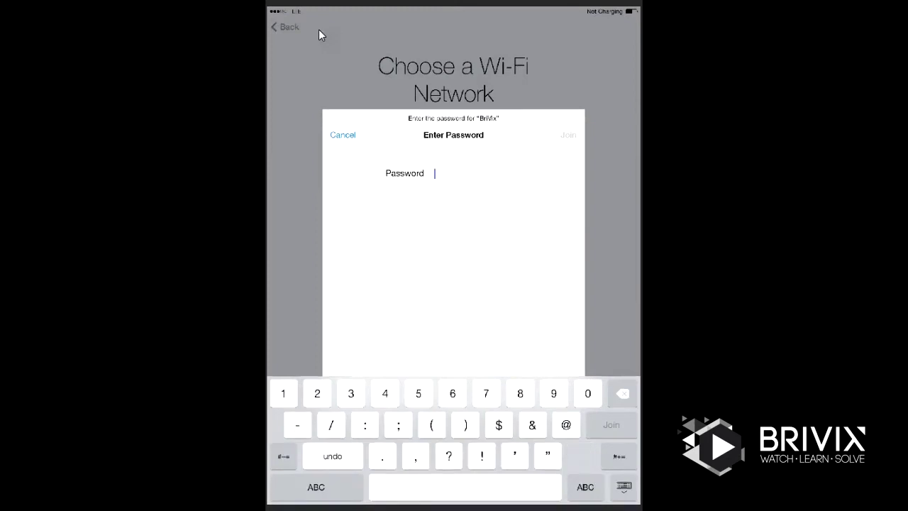
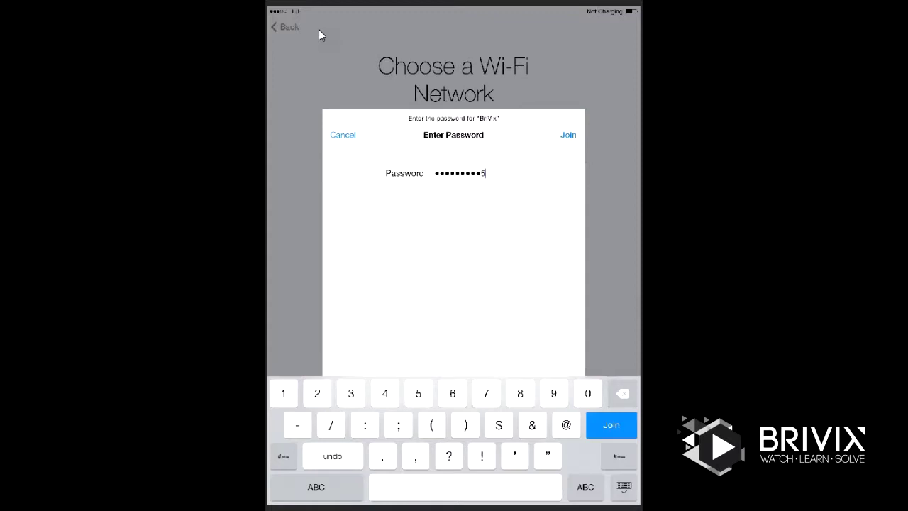
- Enter the BriVix Wi-Fi password and join the network
key(Return)
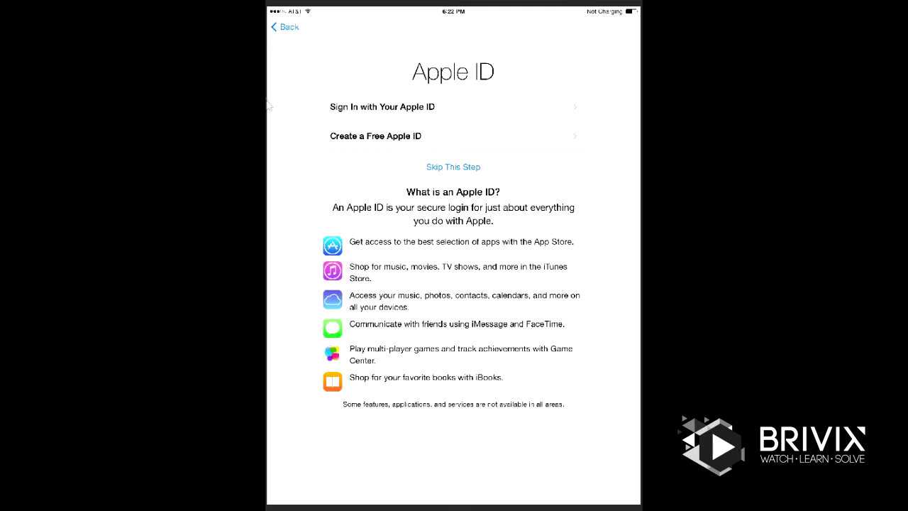
- Choose to set up the iPad as a new iPad
click(323, 108)
- Choose Create a Free Apple ID
click(309, 150)
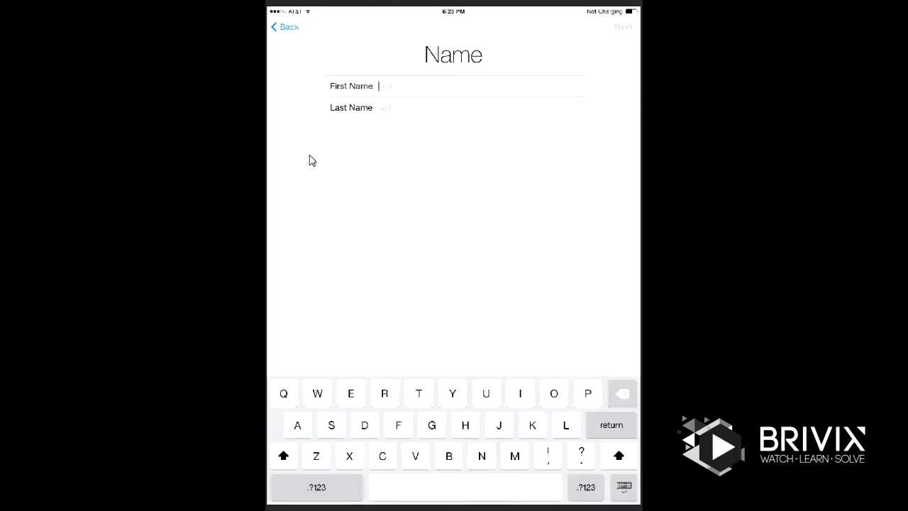
- Enter the account holder's first and last name and continue
text(Briv)
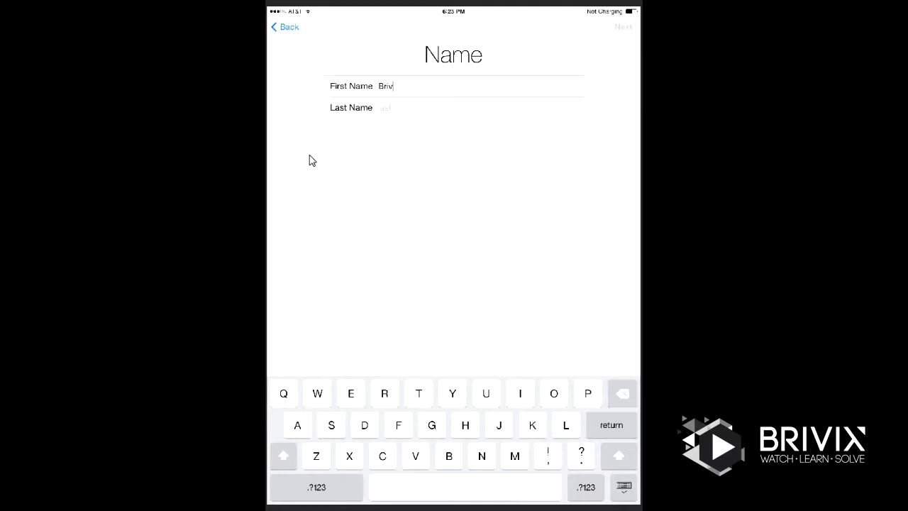
text(ix)
key(Return)
text(Medi)
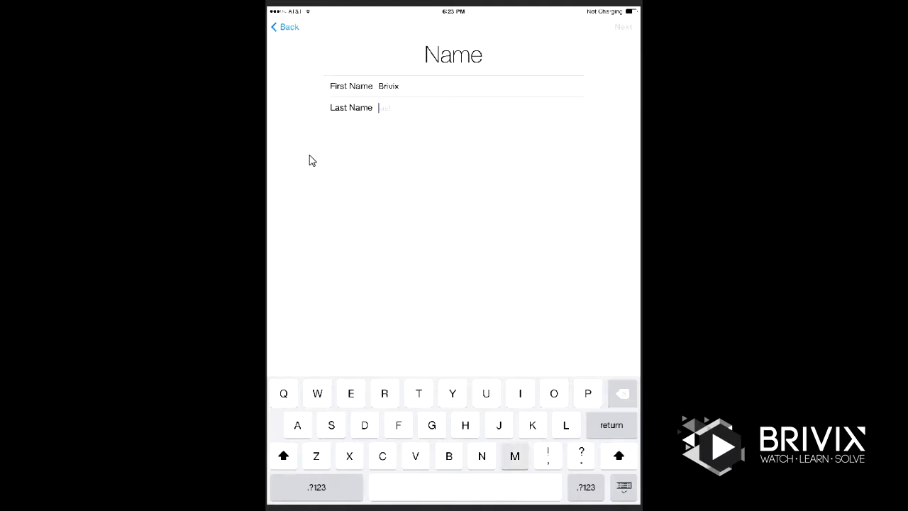
text(a)
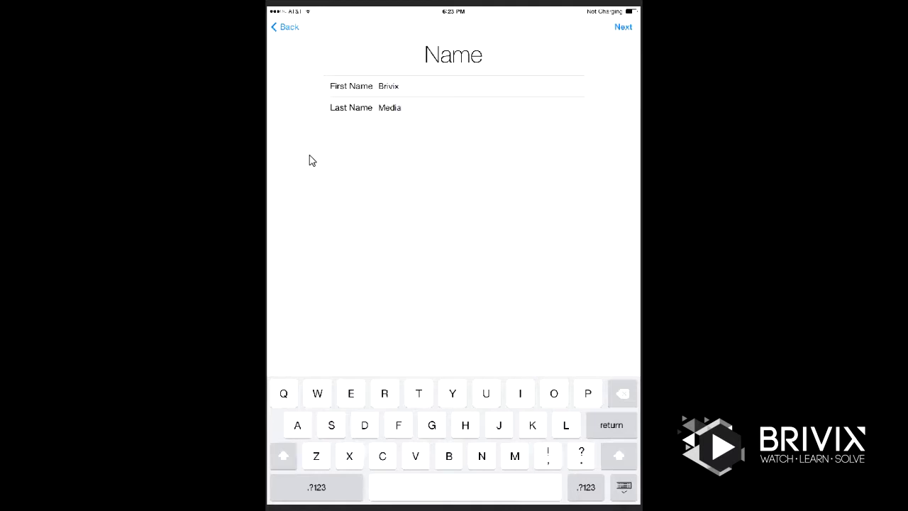
key(Return)
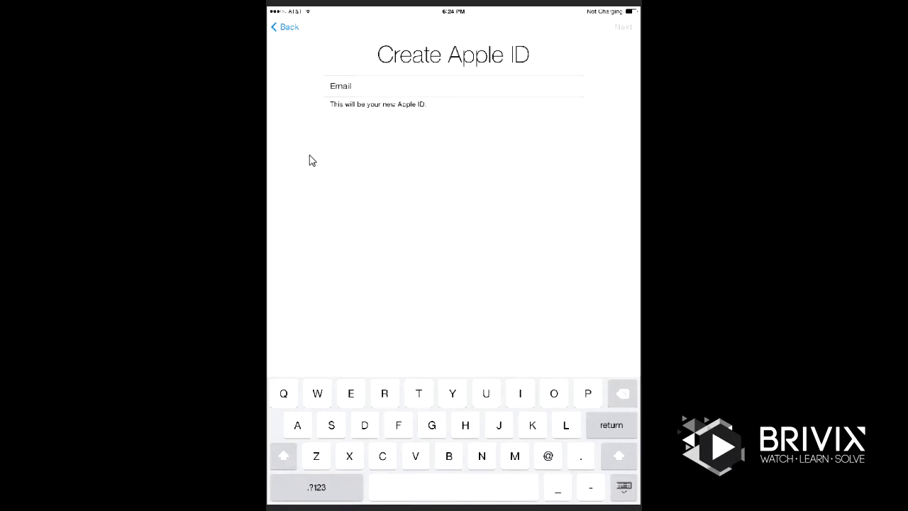
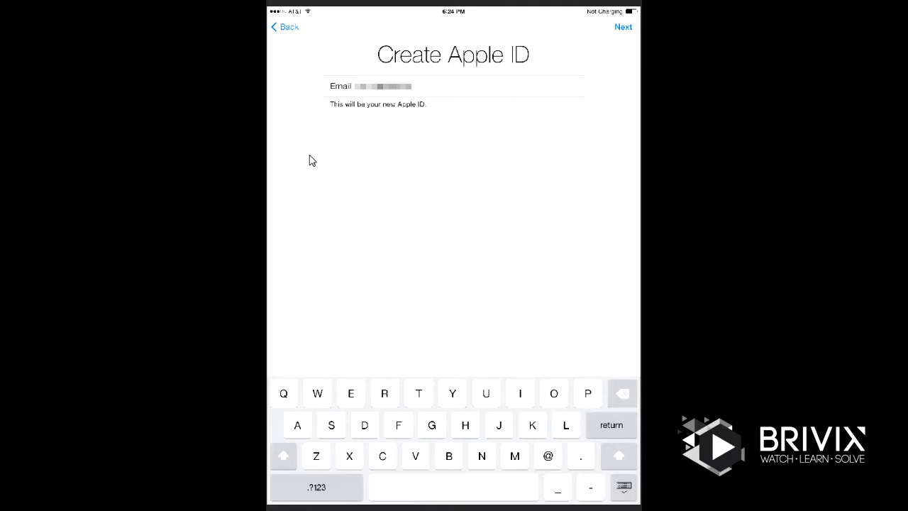
- Type the new Apple ID's Gmail address, fixing the last character, and confirm it
text(m)
key(BackSpace)
text(m)
key(BackSpace)
text(m)
key(BackSpace)
text(m)
key(BackSpace)
text(m)
key(BackSpace)
text(m)
key(BackSpace)
key(Return)
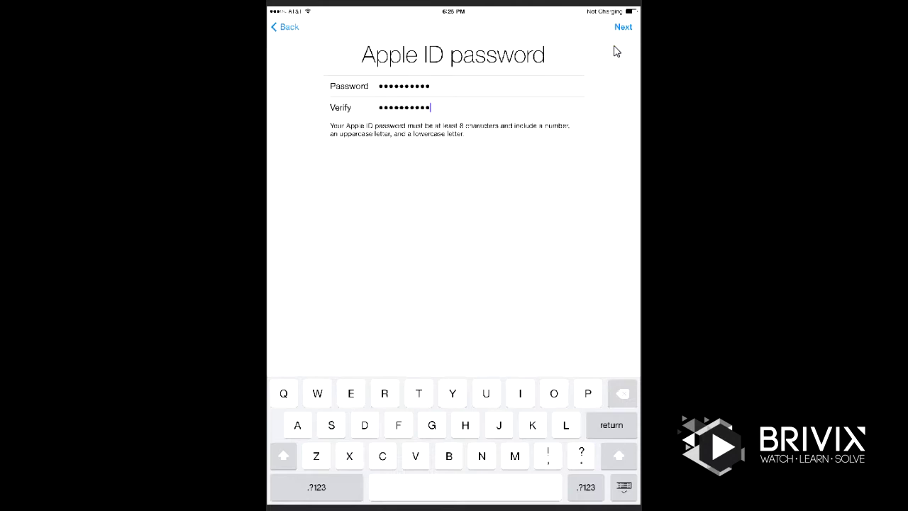
- Dismiss the keyboard after entering and verifying the Apple ID password
click(616, 52)
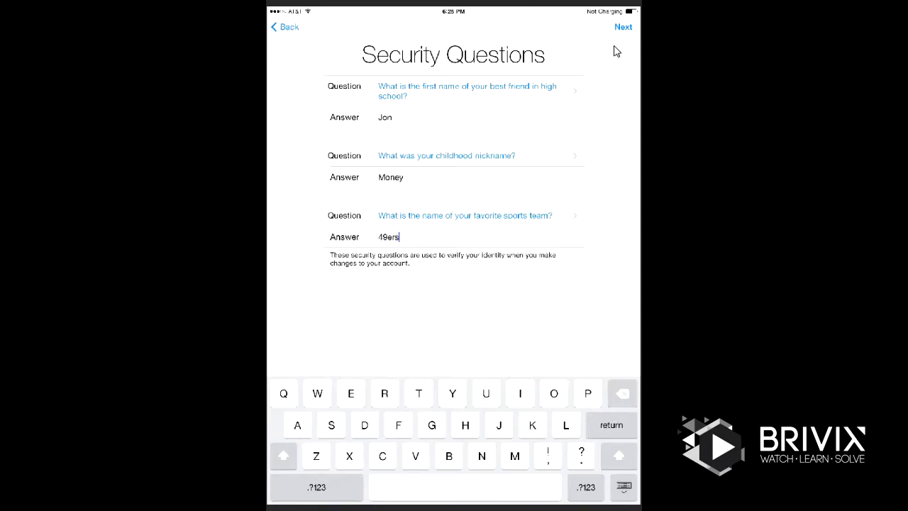
- Submit the three answered security questions and continue
click(622, 27)
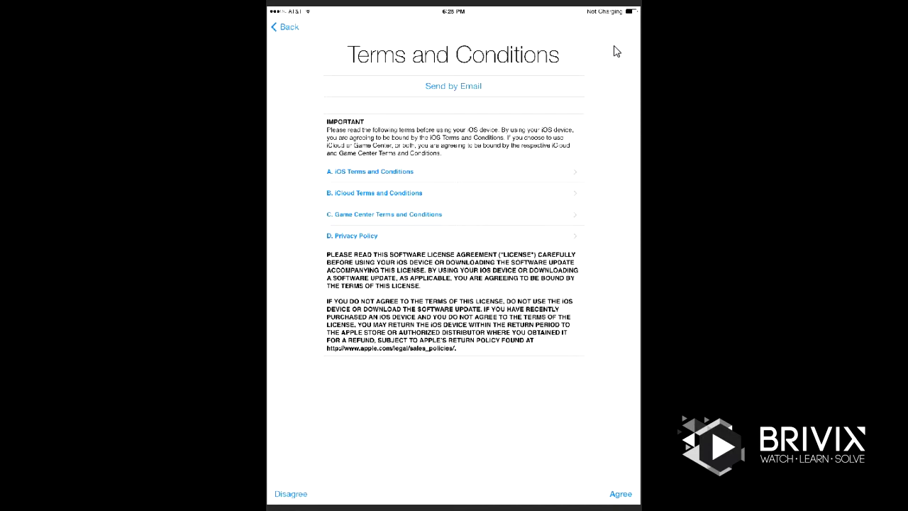
- Scroll through the Terms and Conditions and tap Agree
scroll(454, 256, down, 3)
click(470, 97)
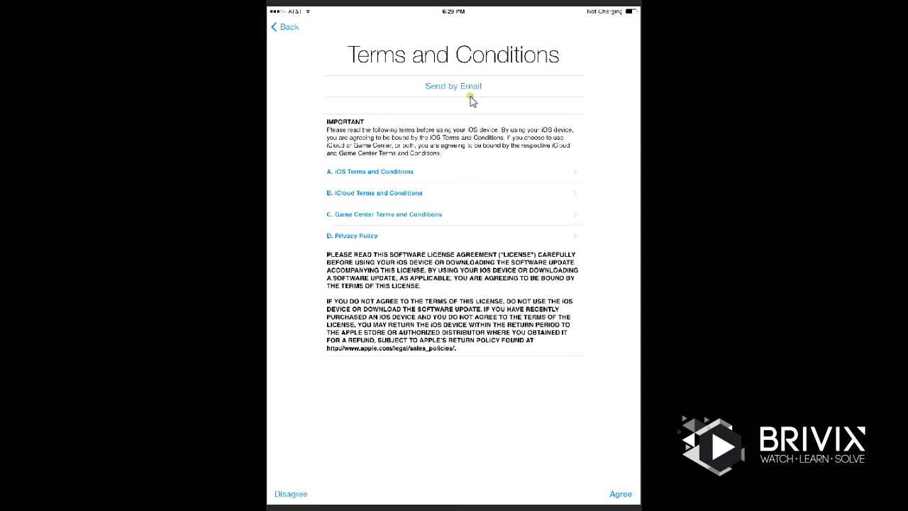